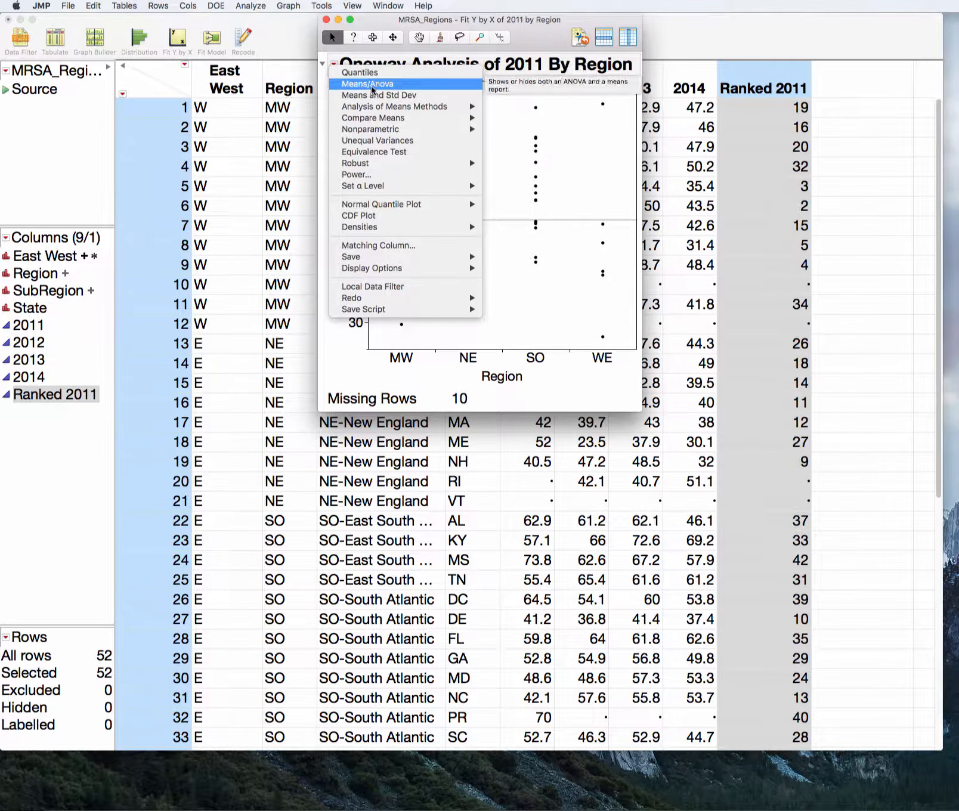
- Add the Means/Anova report and the All Pairs, Tukey HSD means comparison to the oneway analysis of 2011 by Region
{"action": "left_click", "coordinate": [371, 85]}
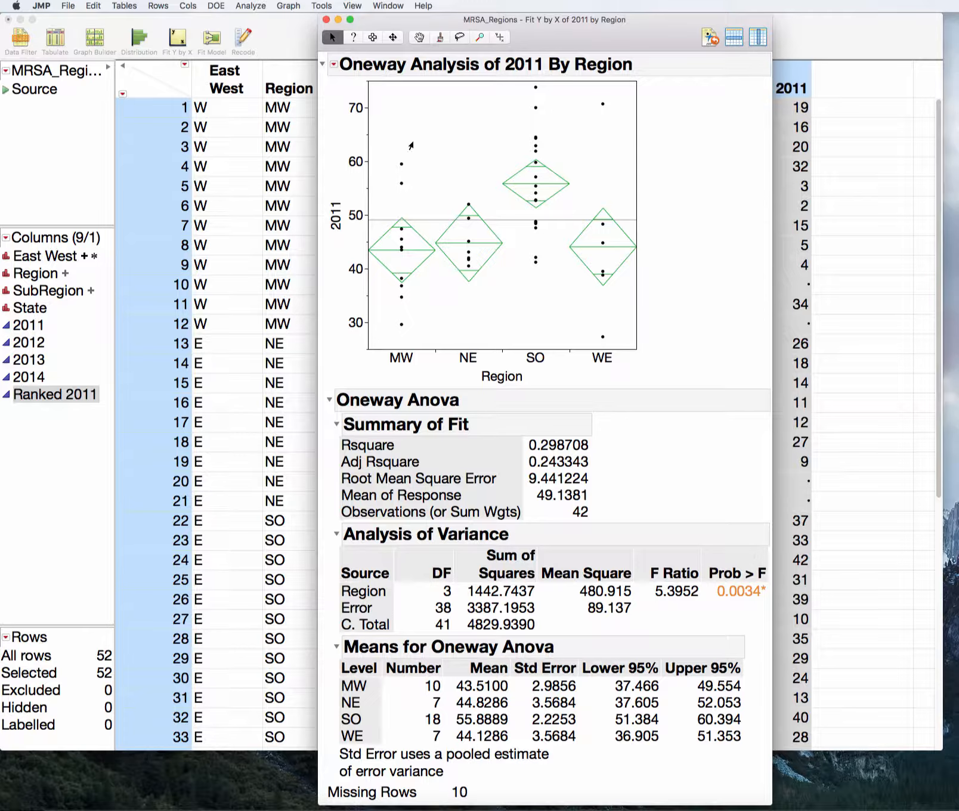
{"action": "left_click", "coordinate": [333, 64]}
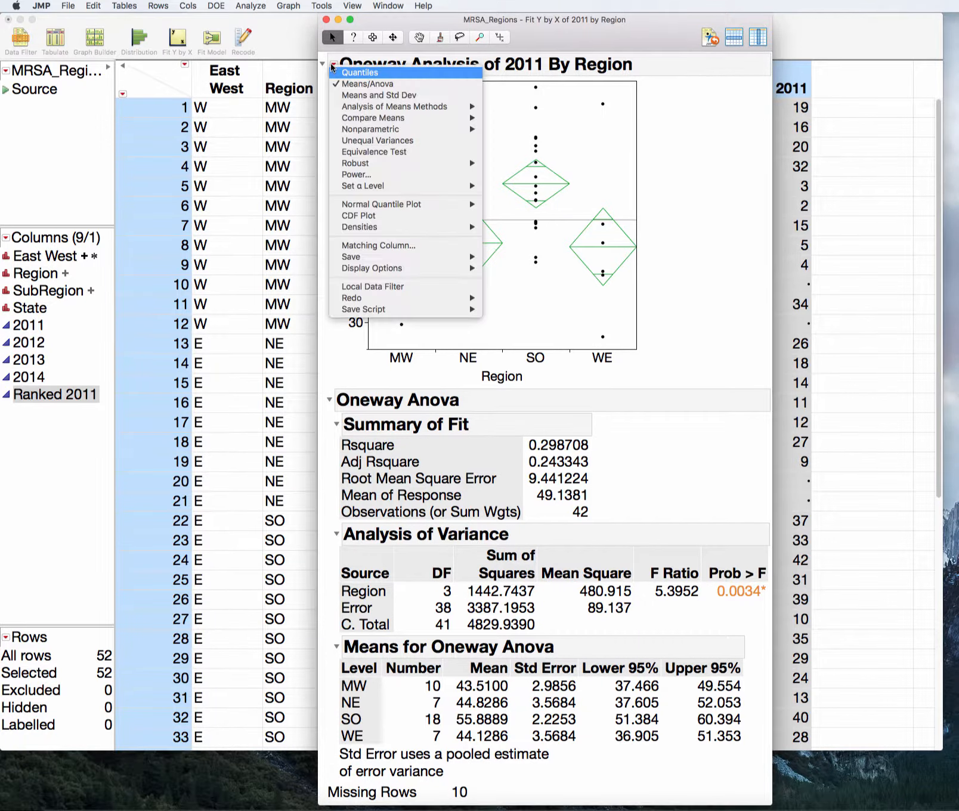
{"action": "mouse_move", "coordinate": [426, 118]}
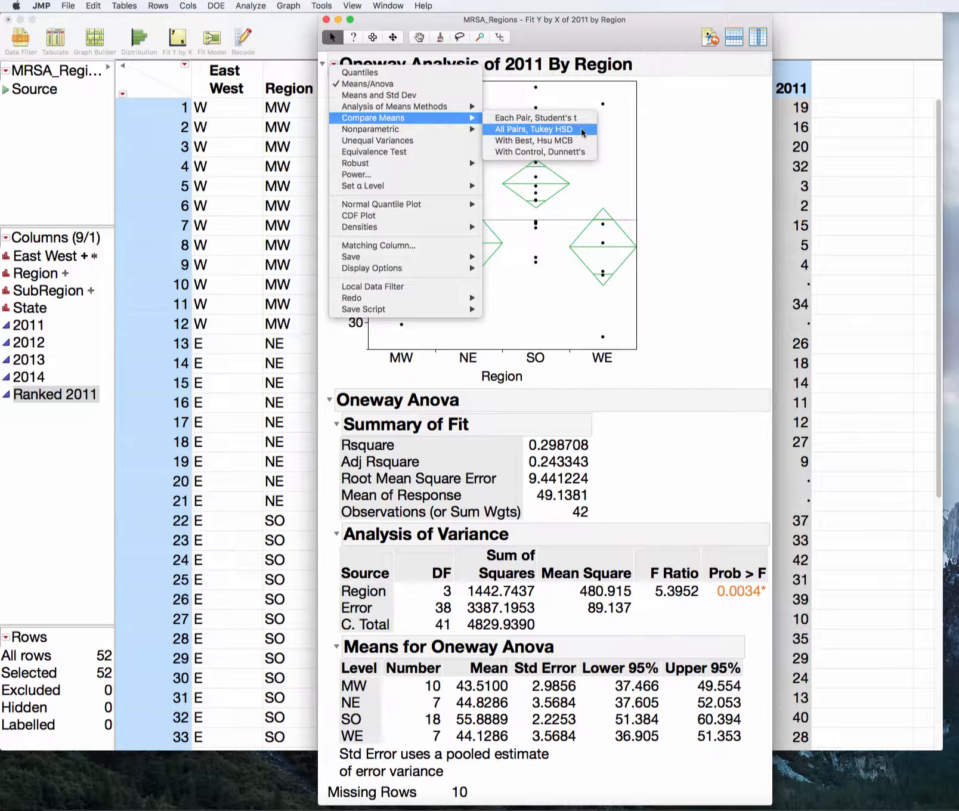
{"action": "left_click", "coordinate": [579, 127]}
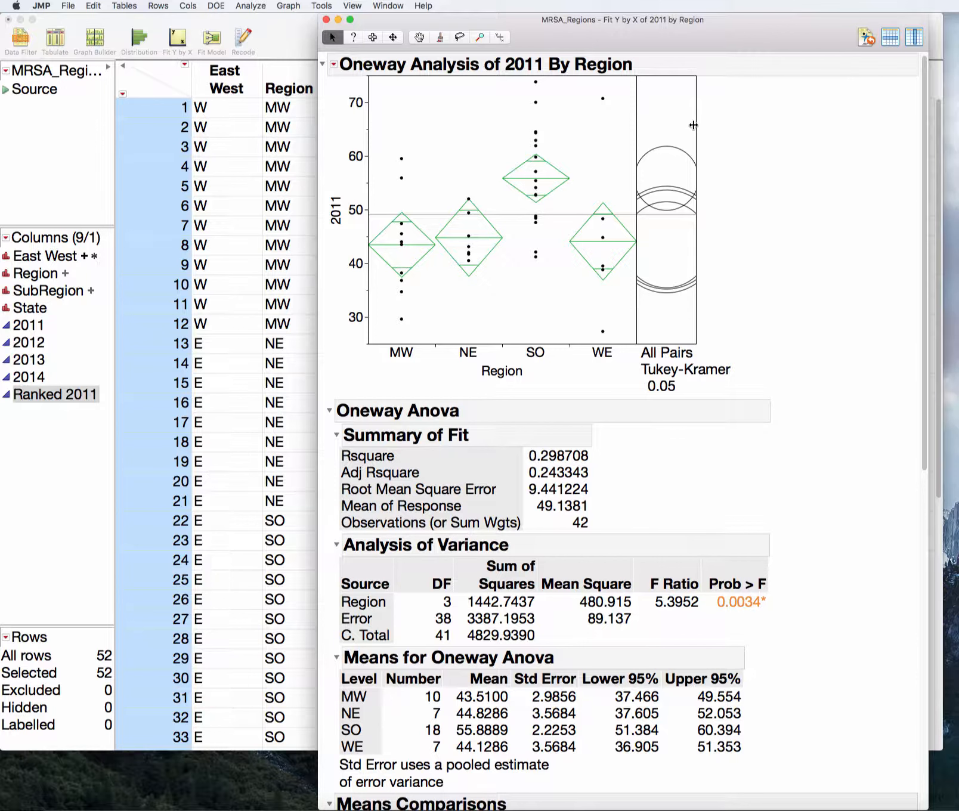
- Widen the comparison circles plot to fit whole circles, and highlight the SO, MW and again SO circles to compare the regions
{"action": "left_click_drag", "start_coordinate": [694, 125], "coordinate": [768, 127]}
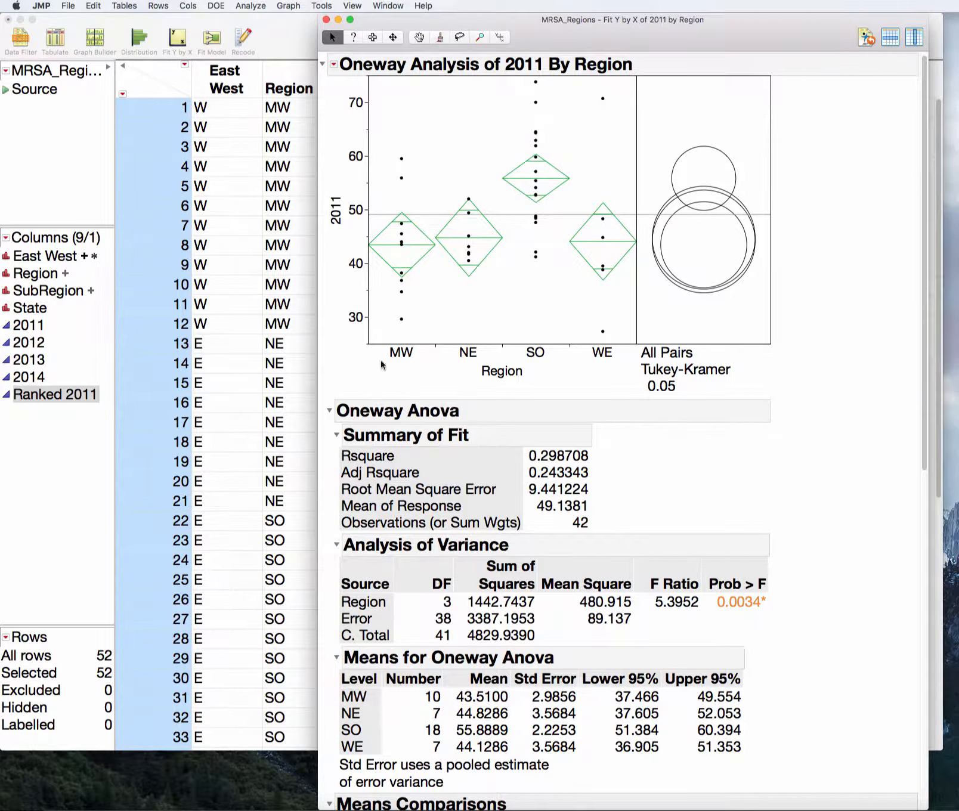
{"action": "left_click", "coordinate": [706, 147]}
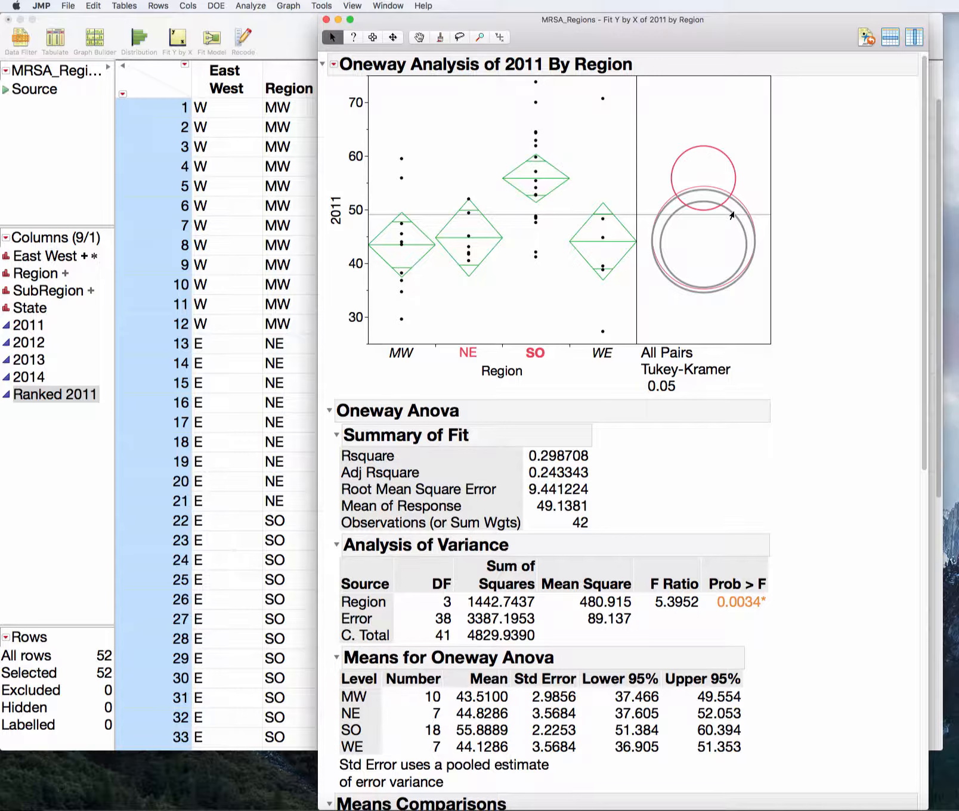
{"action": "left_click", "coordinate": [657, 242]}
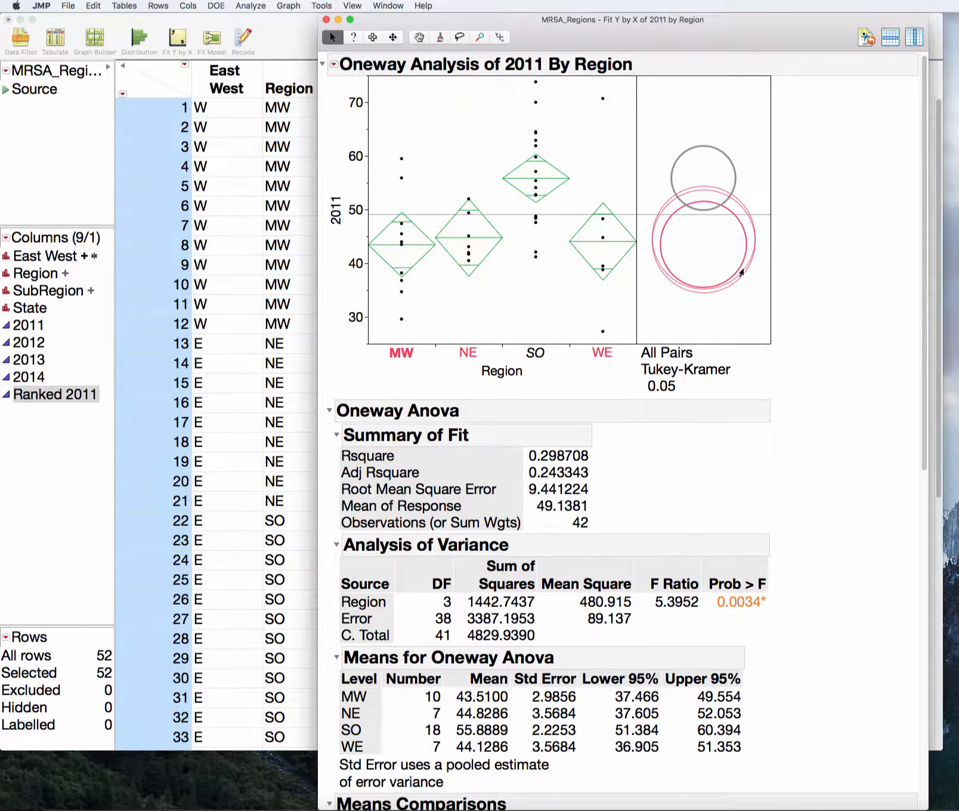
{"action": "left_click", "coordinate": [727, 163]}
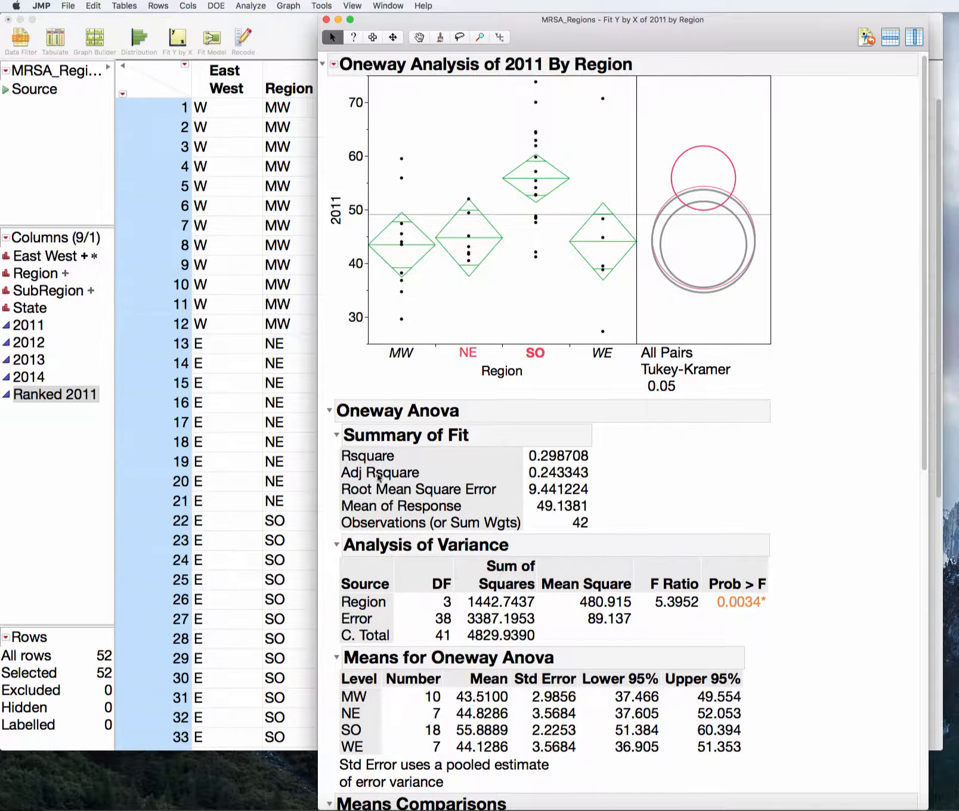
- Collapse the Summary of Fit, Analysis of Variance, Means for Oneway Anova and HSD Threshold Matrix sections of the report
{"action": "left_click", "coordinate": [336, 437]}
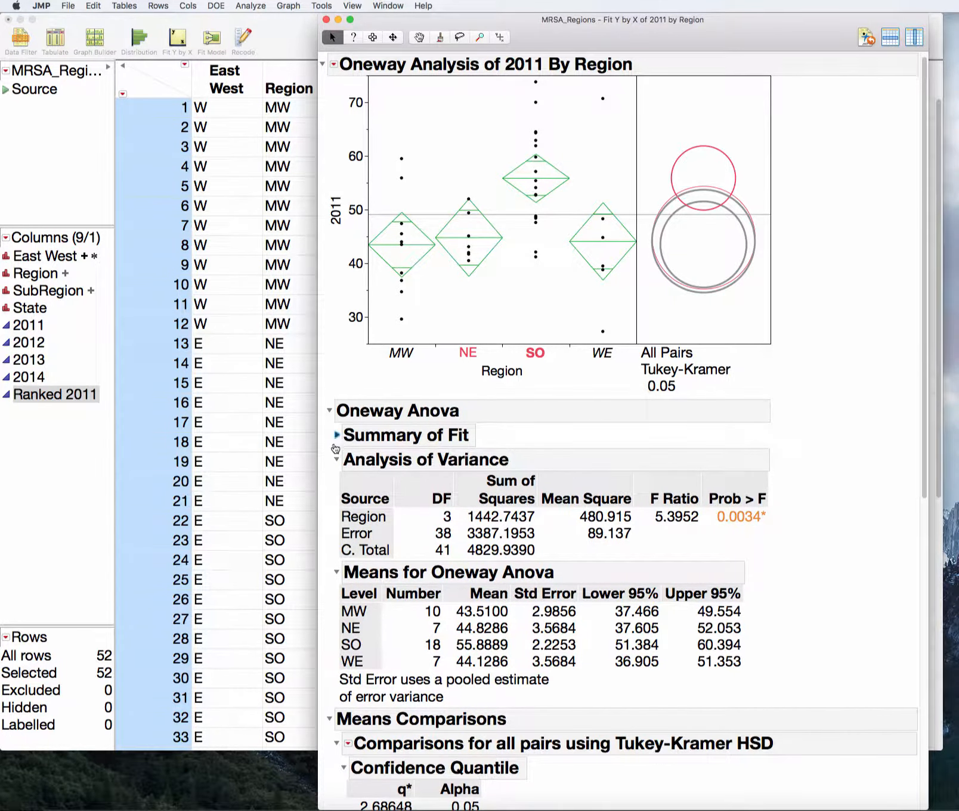
{"action": "left_click", "coordinate": [334, 458]}
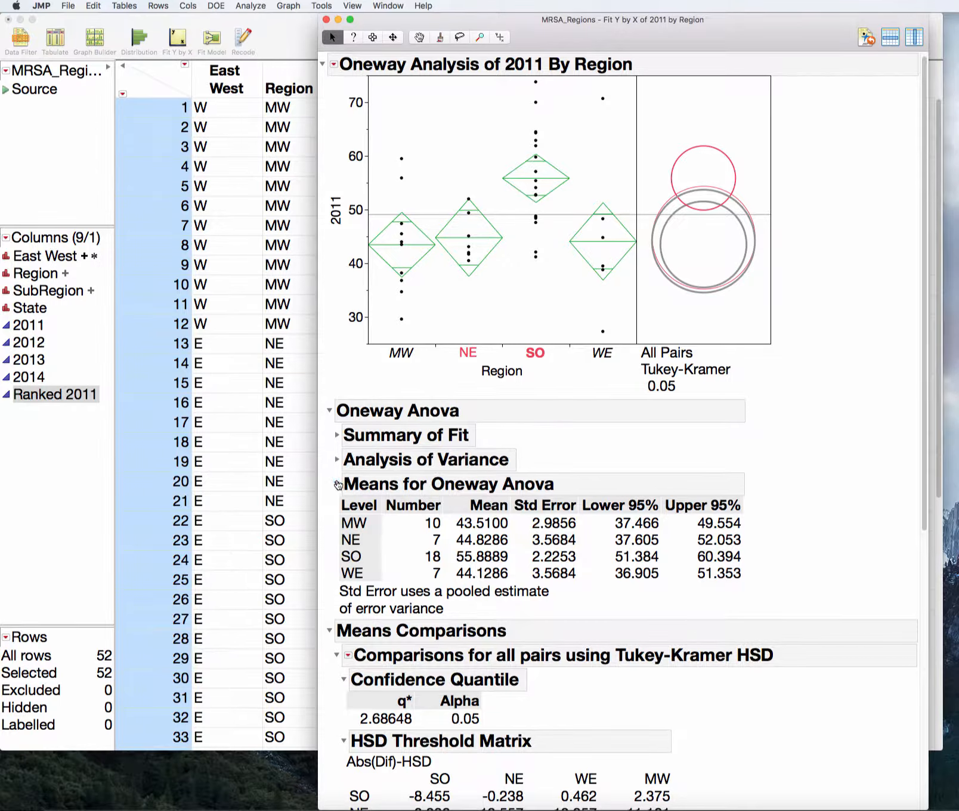
{"action": "left_click", "coordinate": [338, 484]}
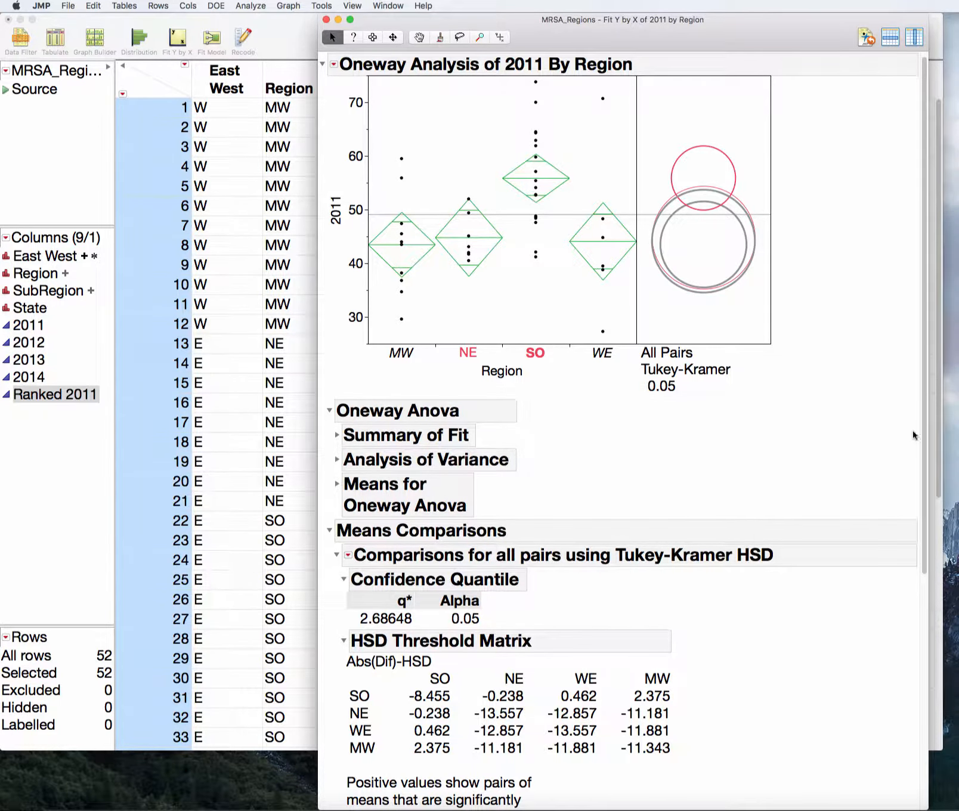
{"action": "left_click_drag", "start_coordinate": [921, 426], "coordinate": [920, 707]}
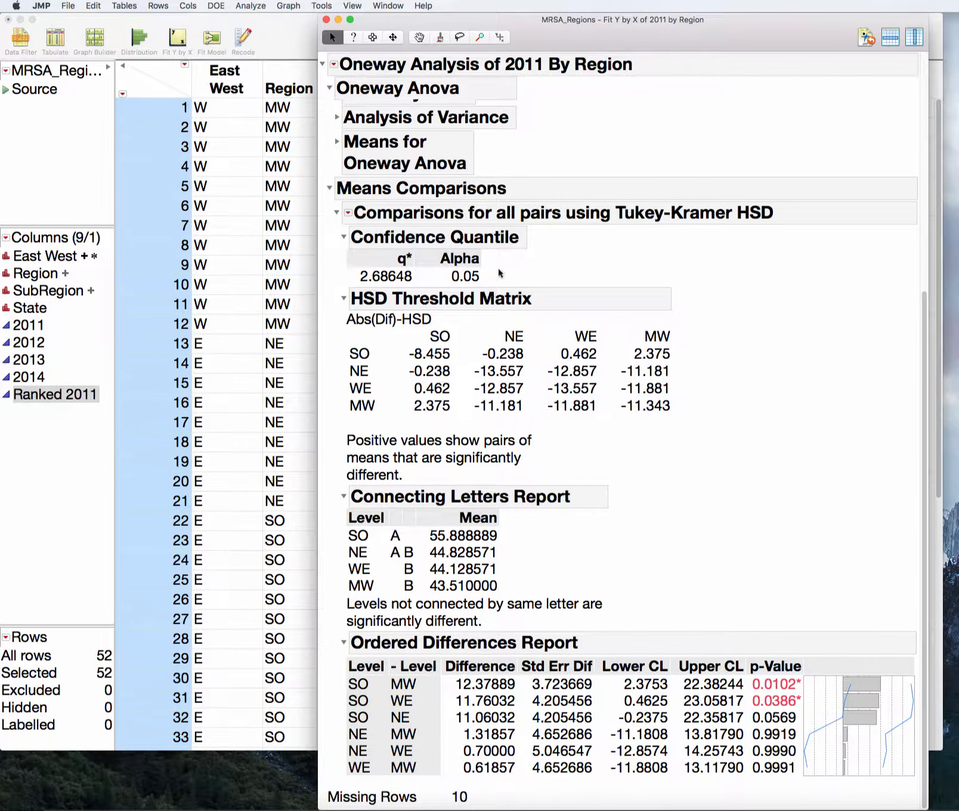
{"action": "mouse_move", "coordinate": [498, 267]}
{"action": "left_mouse_down"}
{"action": "mouse_move", "coordinate": [361, 271]}
{"action": "mouse_move", "coordinate": [411, 291]}
{"action": "mouse_move", "coordinate": [497, 277]}
{"action": "left_mouse_up"}
{"action": "mouse_move", "coordinate": [423, 272]}
{"action": "left_mouse_down"}
{"action": "mouse_move", "coordinate": [362, 265]}
{"action": "mouse_move", "coordinate": [367, 290]}
{"action": "mouse_move", "coordinate": [426, 262]}
{"action": "left_mouse_up"}
{"action": "left_click", "coordinate": [345, 300]}
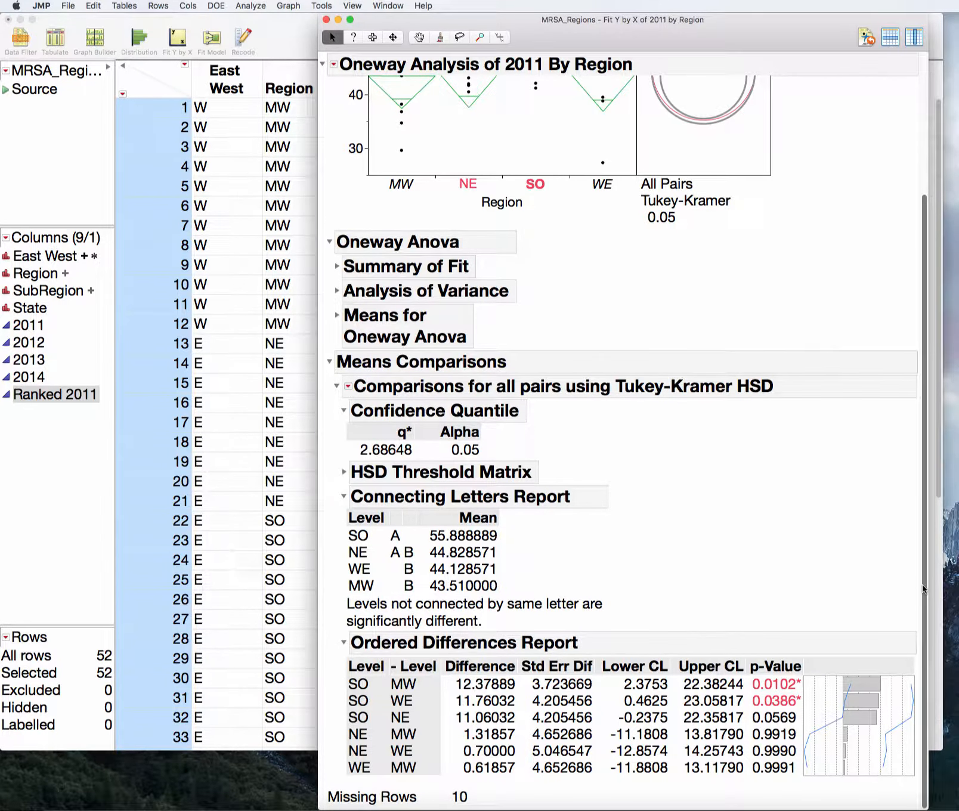
- Review the connecting letters and ordered differences, and add the Means and Std Dev report to the oneway analysis
{"action": "mouse_move", "coordinate": [565, 567]}
{"action": "left_mouse_down"}
{"action": "mouse_move", "coordinate": [534, 531]}
{"action": "mouse_move", "coordinate": [389, 613]}
{"action": "mouse_move", "coordinate": [561, 600]}
{"action": "mouse_move", "coordinate": [555, 546]}
{"action": "left_mouse_up"}
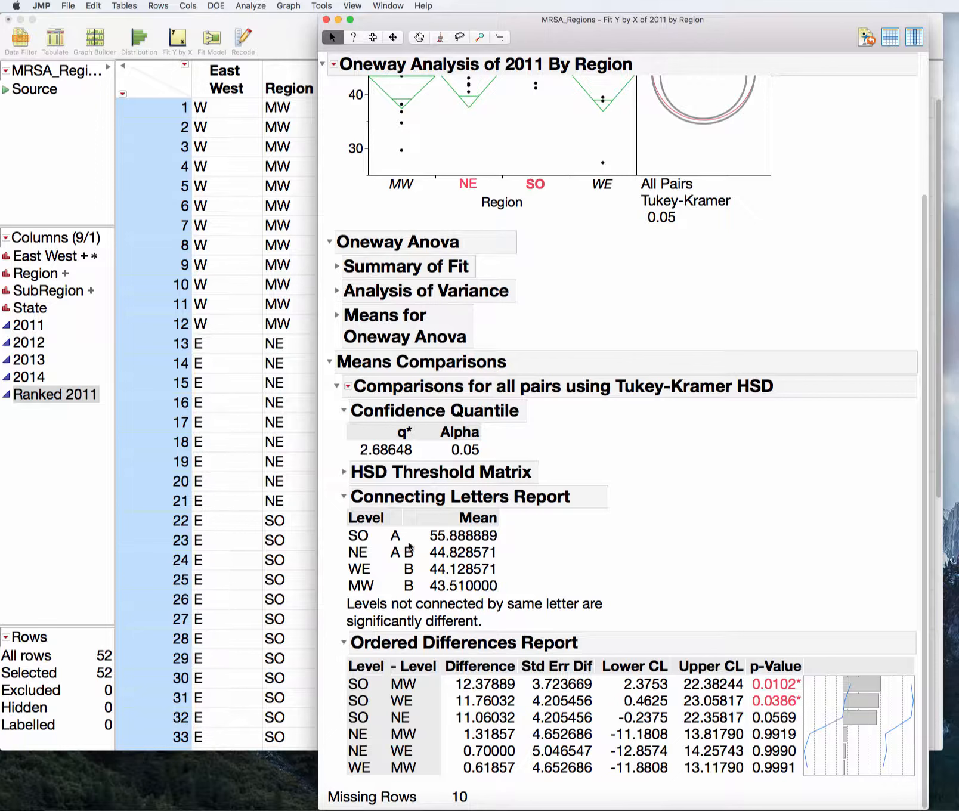
{"action": "mouse_move", "coordinate": [394, 545]}
{"action": "left_mouse_down"}
{"action": "mouse_move", "coordinate": [407, 528]}
{"action": "mouse_move", "coordinate": [387, 541]}
{"action": "mouse_move", "coordinate": [403, 544]}
{"action": "left_mouse_up"}
{"action": "mouse_move", "coordinate": [748, 729]}
{"action": "left_click", "coordinate": [334, 67]}
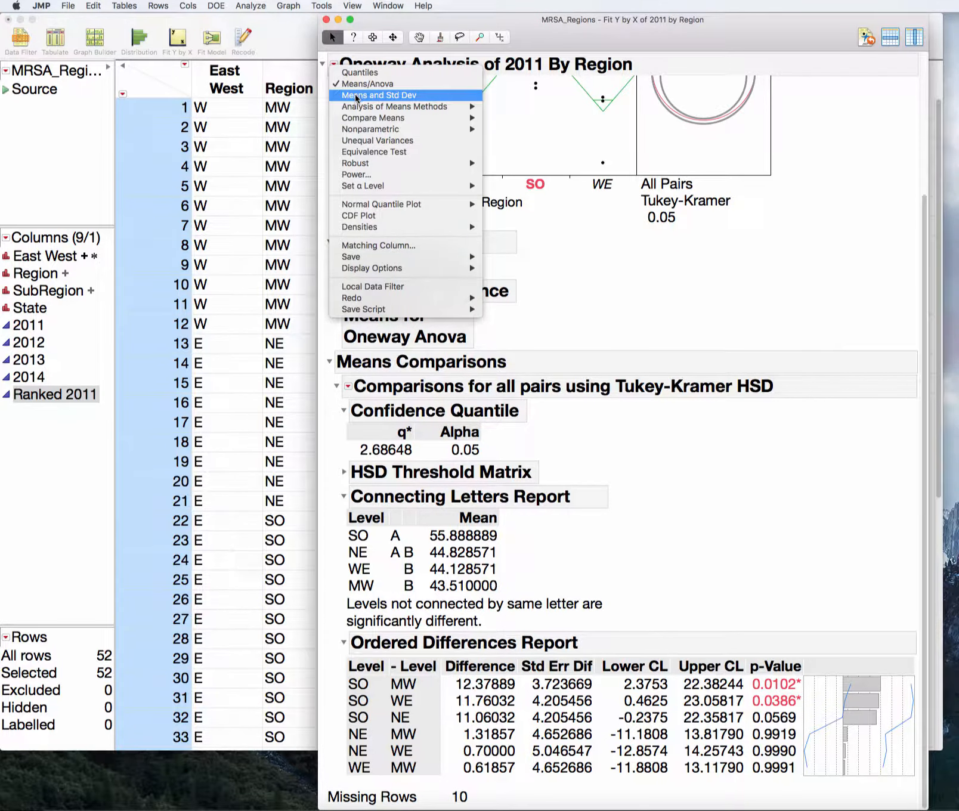
{"action": "left_click", "coordinate": [378, 96]}
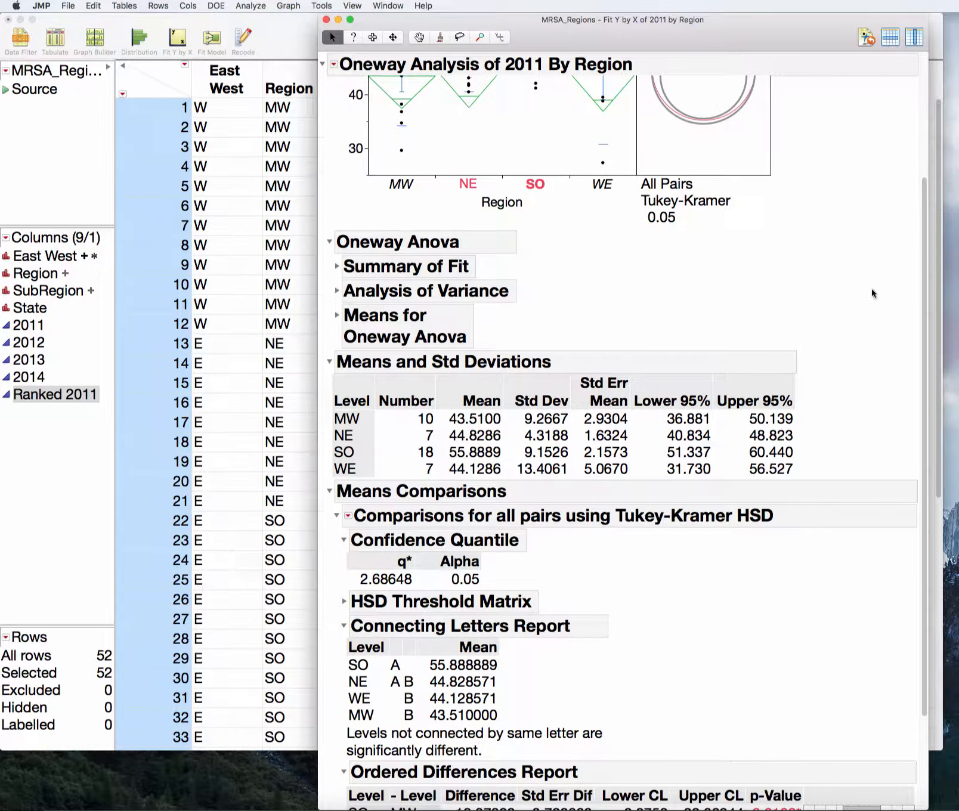
- Review the SO–WE and SO–NE rows of the Ordered Differences Report, and collapse the Means Comparisons section
{"action": "scroll", "coordinate": [923, 615], "scroll_direction": "down", "scroll_amount": 5}
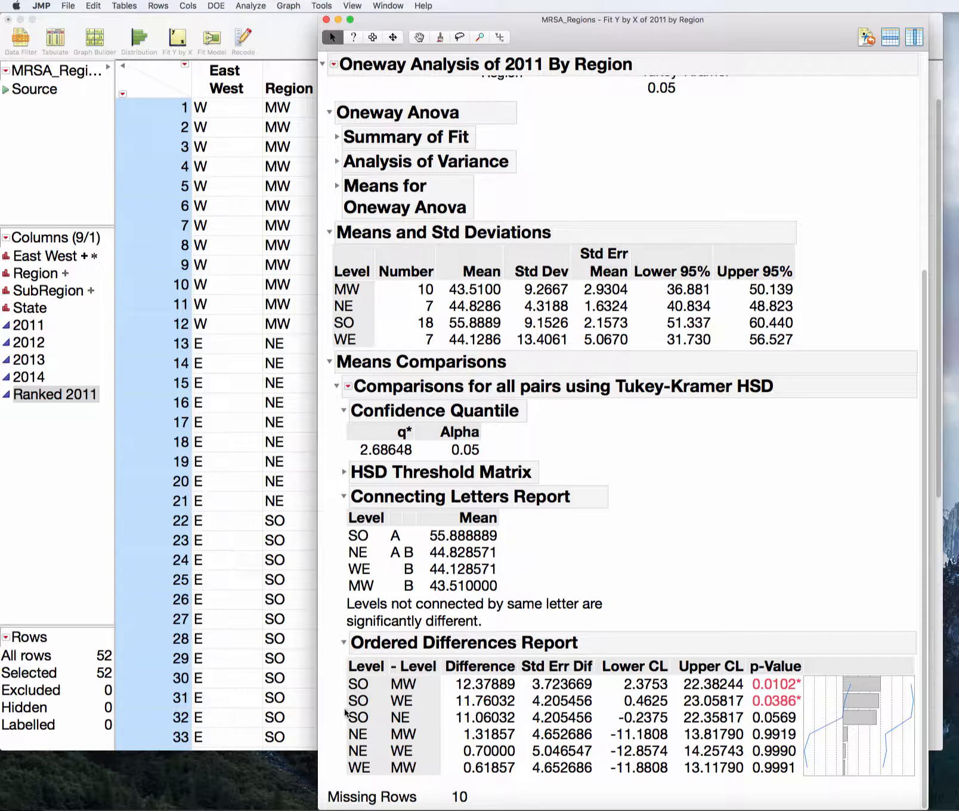
{"action": "left_click_drag", "start_coordinate": [332, 708], "coordinate": [518, 711]}
{"action": "left_click_drag", "start_coordinate": [337, 720], "coordinate": [517, 720]}
{"action": "mouse_move", "coordinate": [795, 678]}
{"action": "mouse_move", "coordinate": [769, 798]}
{"action": "left_mouse_down"}
{"action": "mouse_move", "coordinate": [767, 785]}
{"action": "mouse_move", "coordinate": [755, 789]}
{"action": "mouse_move", "coordinate": [780, 788]}
{"action": "mouse_move", "coordinate": [755, 791]}
{"action": "left_mouse_up"}
{"action": "left_click", "coordinate": [331, 363]}
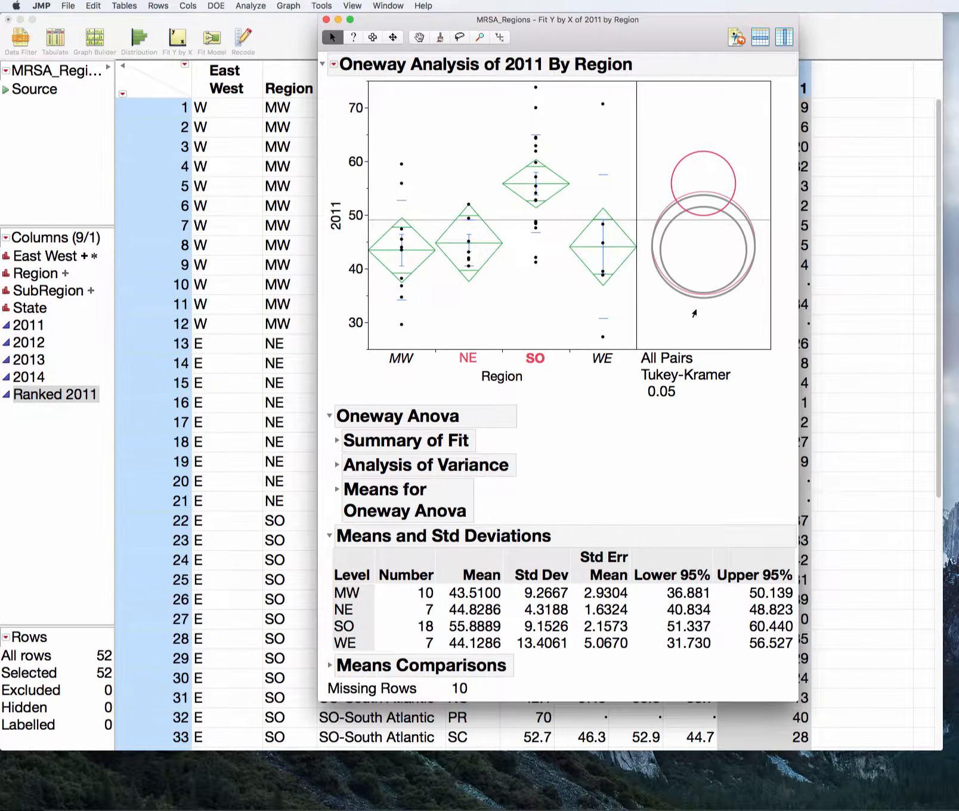
- Remove the All Pairs Tukey HSD comparison, Means/Anova and Means and Std Dev results from the oneway analysis
{"action": "left_click", "coordinate": [336, 65]}
{"action": "mouse_move", "coordinate": [384, 118]}
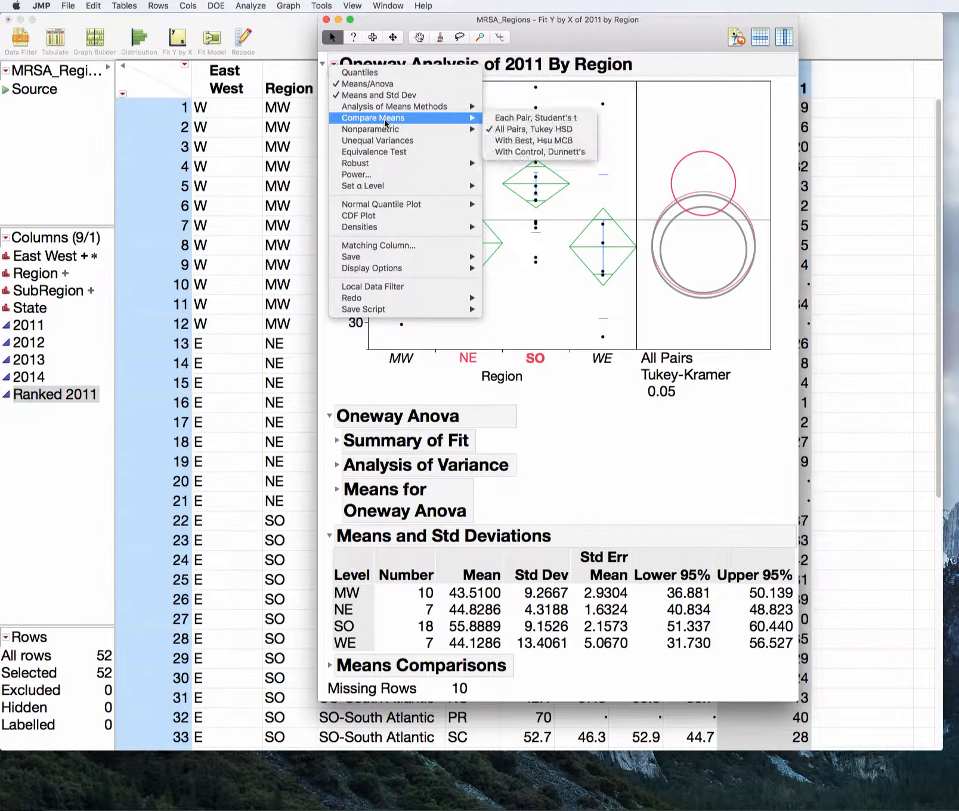
{"action": "left_click", "coordinate": [524, 127]}
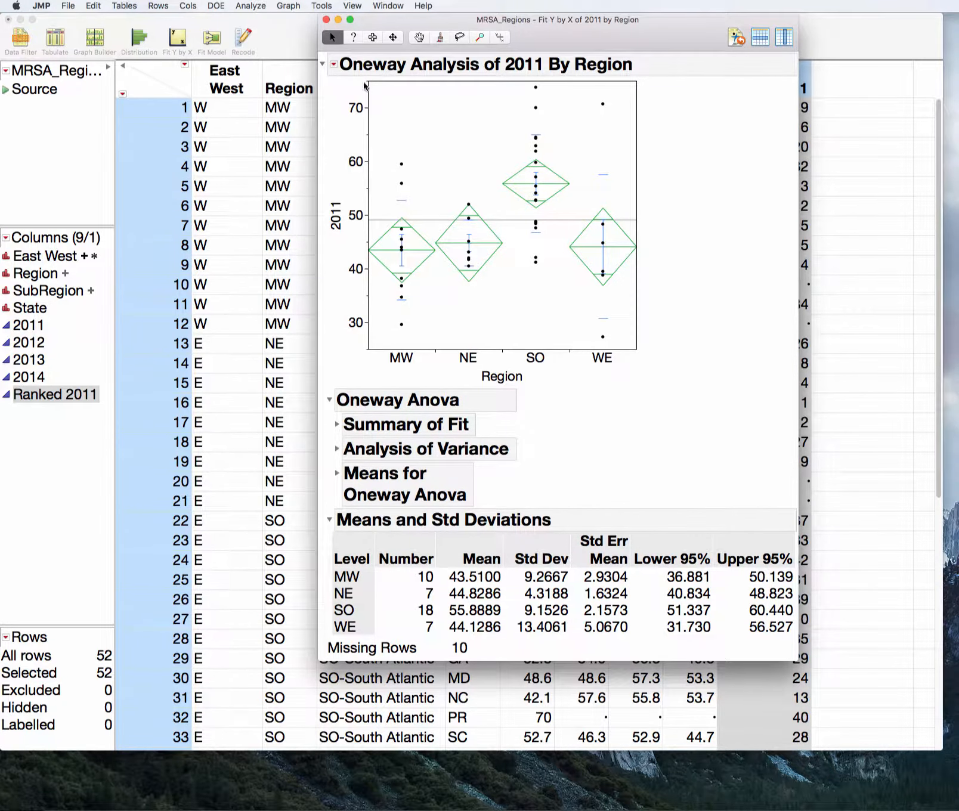
{"action": "left_click", "coordinate": [336, 64]}
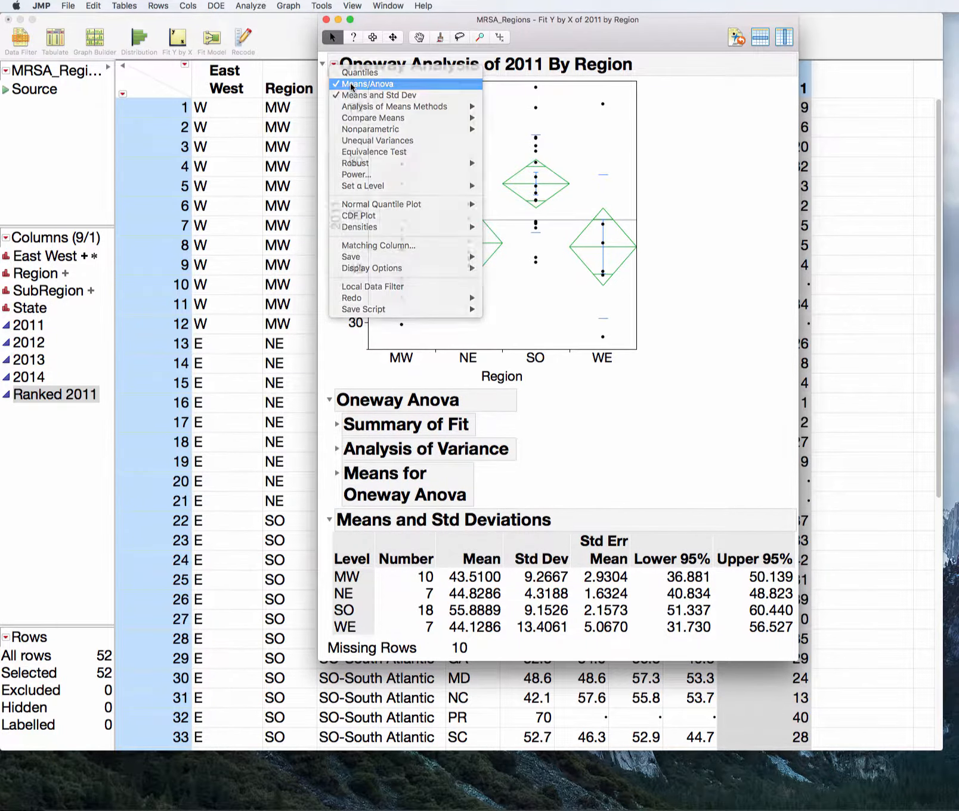
{"action": "left_click", "coordinate": [352, 88]}
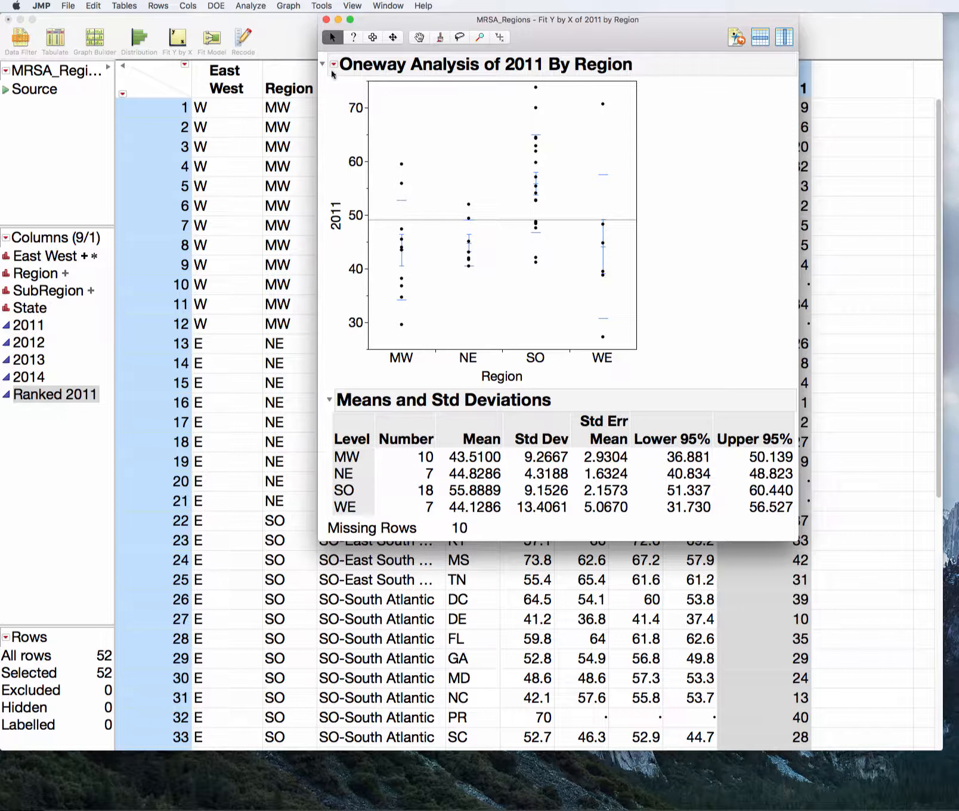
{"action": "left_click", "coordinate": [335, 66]}
{"action": "left_click", "coordinate": [352, 94]}
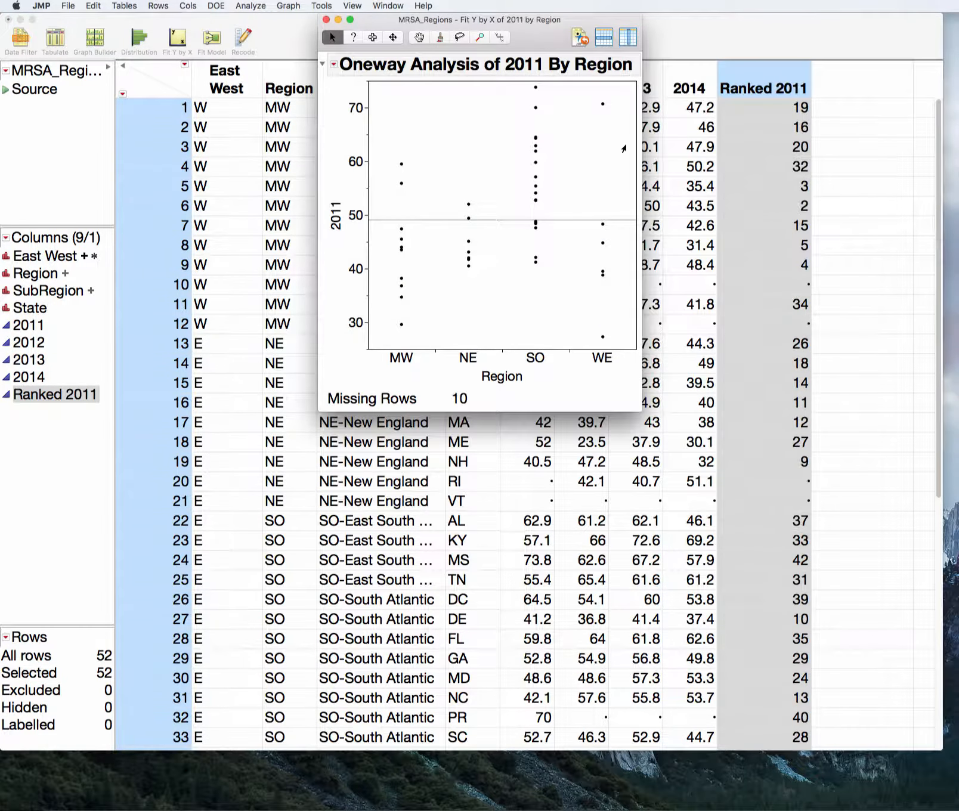
- Run the nonparametric Wilcoxon Test on 2011 by Region and review its ChiSquare approximation
{"action": "left_click", "coordinate": [334, 65]}
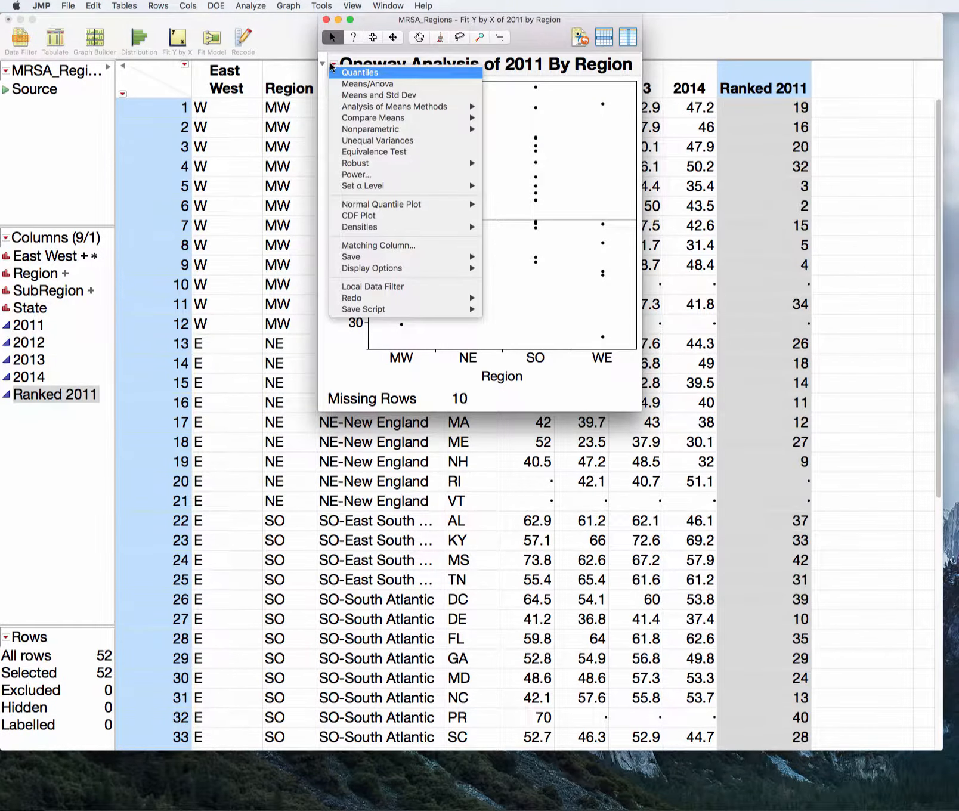
{"action": "mouse_move", "coordinate": [388, 131]}
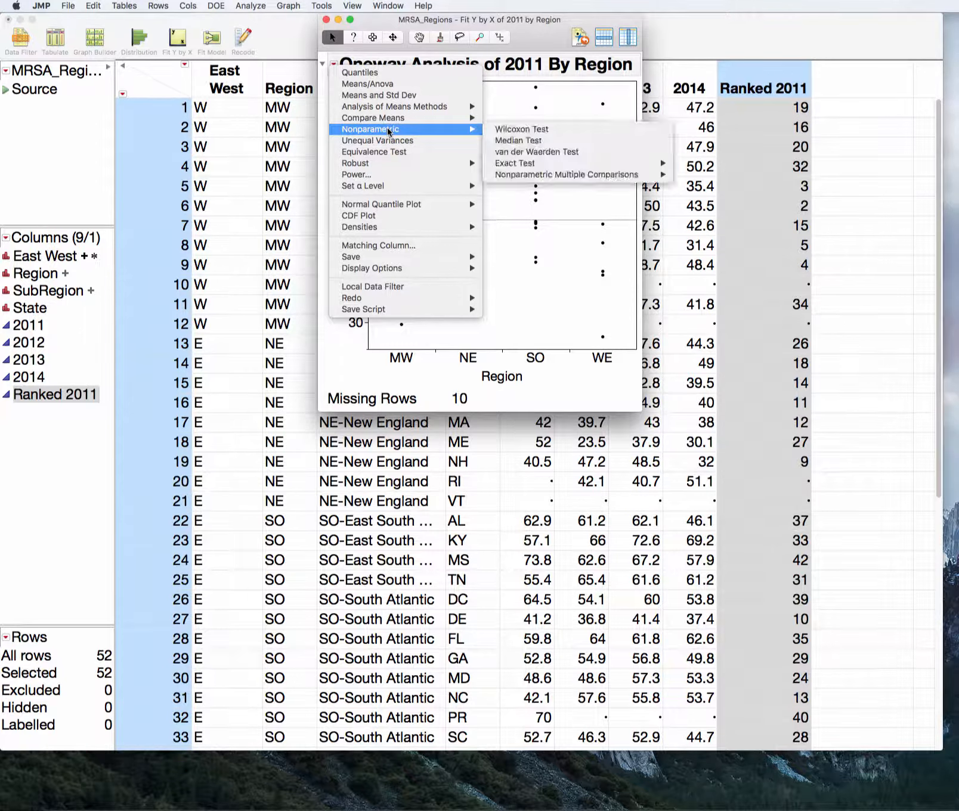
{"action": "left_click", "coordinate": [519, 130]}
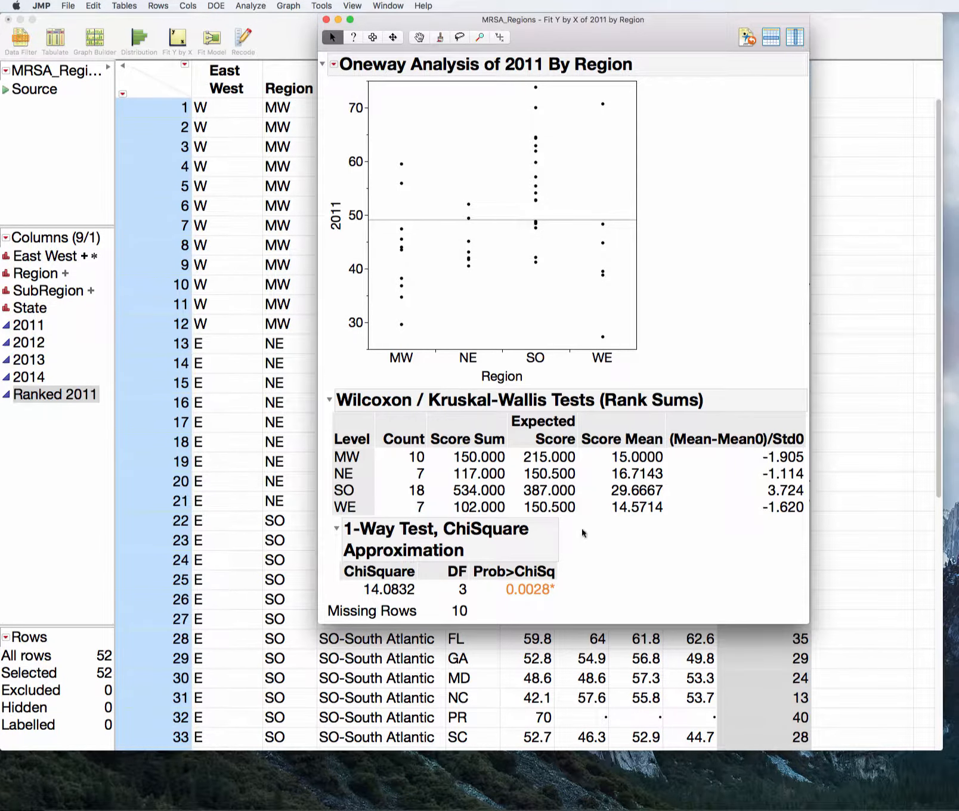
{"action": "mouse_move", "coordinate": [593, 560]}
{"action": "left_mouse_down"}
{"action": "mouse_move", "coordinate": [545, 612]}
{"action": "mouse_move", "coordinate": [574, 561]}
{"action": "left_mouse_up"}
- Add the Steel-Dwass All Pairs nonparametric multiple comparisons, and collapse the 1-Way Test, ChiSquare Approximation section
{"action": "left_click", "coordinate": [335, 66]}
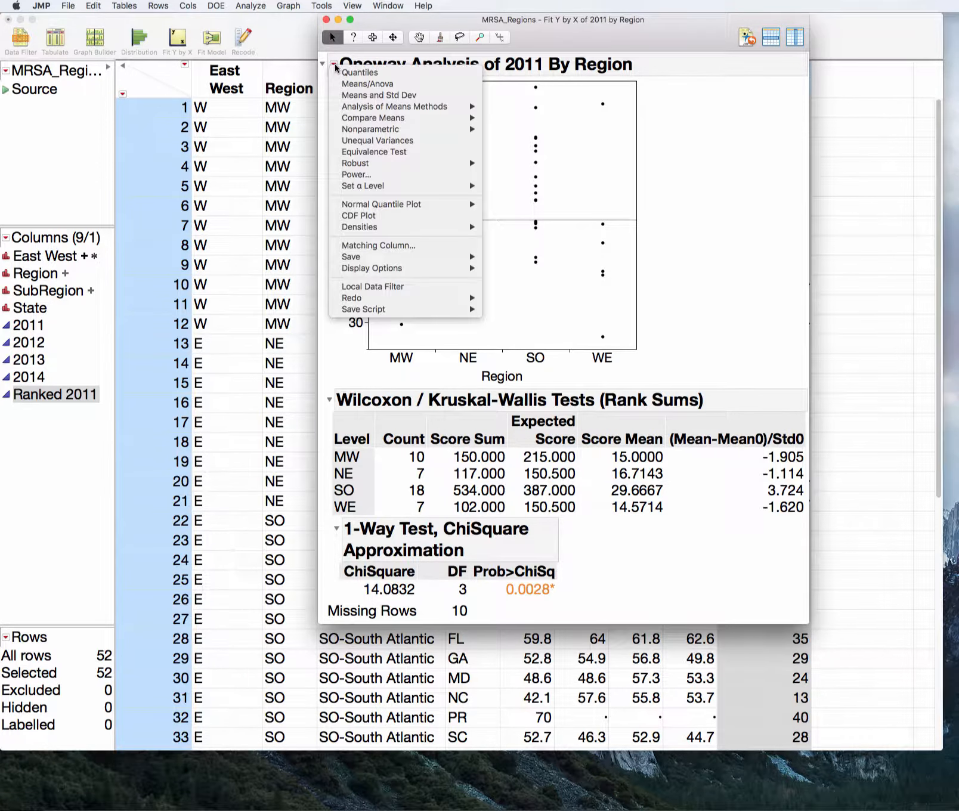
{"action": "mouse_move", "coordinate": [374, 133]}
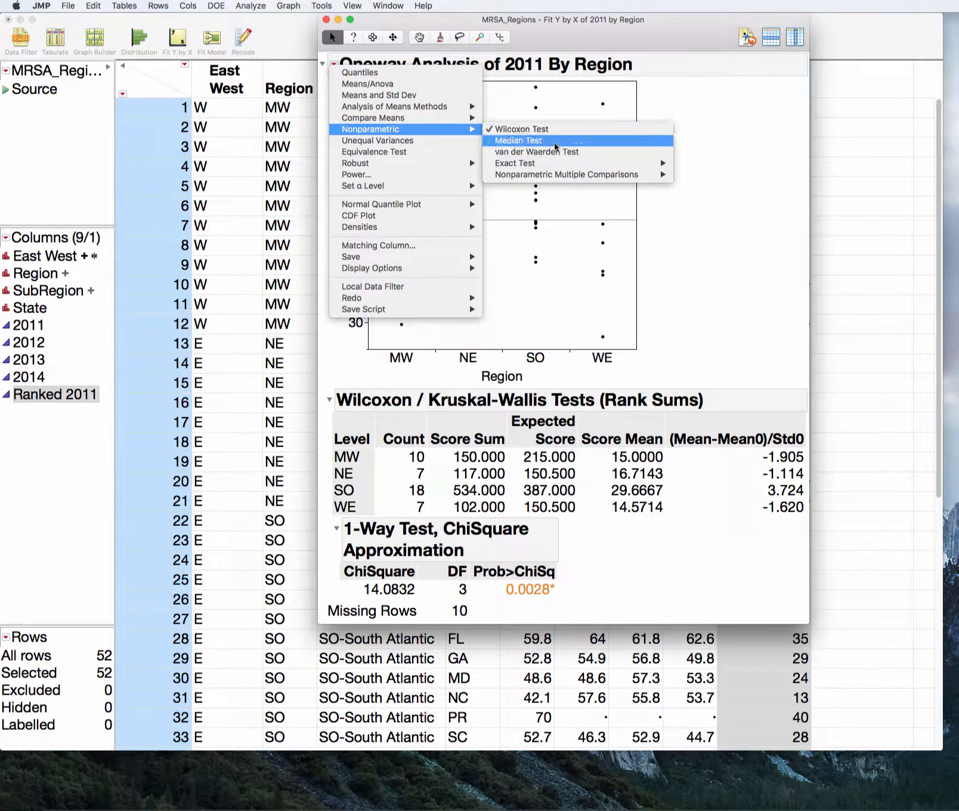
{"action": "mouse_move", "coordinate": [560, 175]}
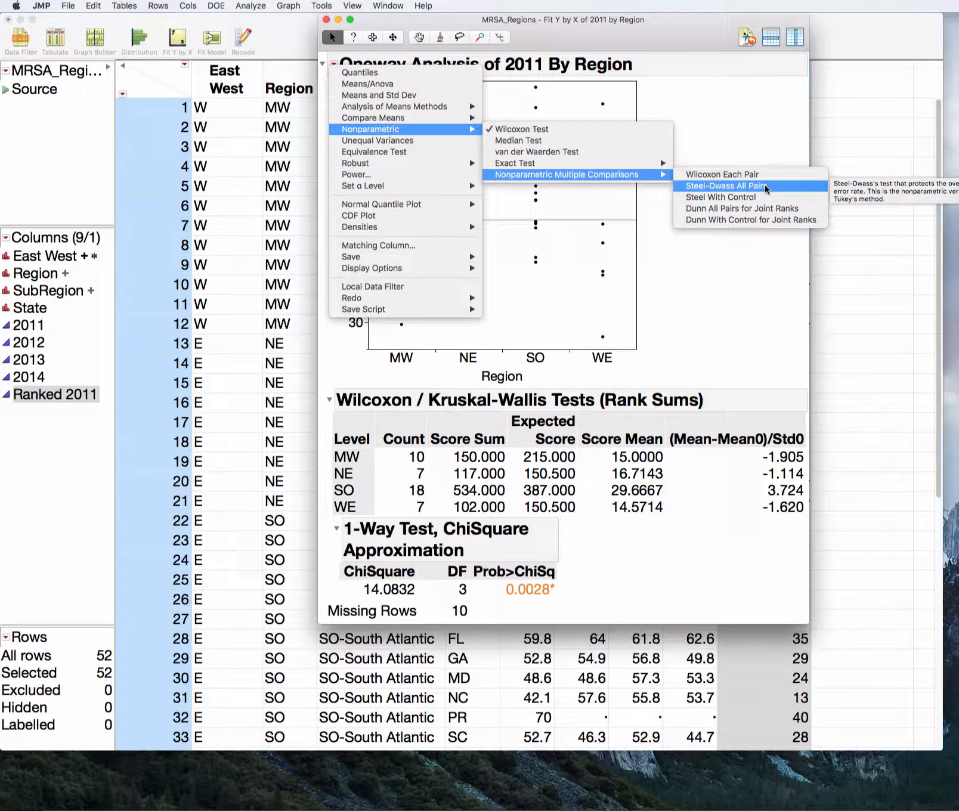
{"action": "left_click", "coordinate": [804, 188]}
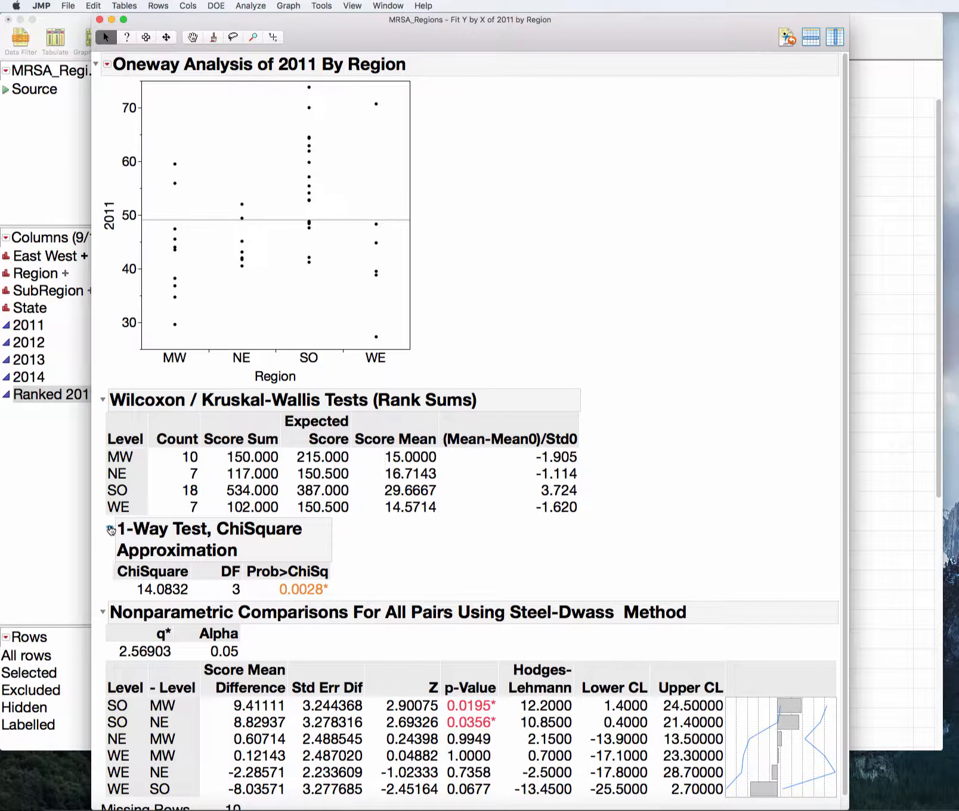
{"action": "left_click", "coordinate": [110, 530]}
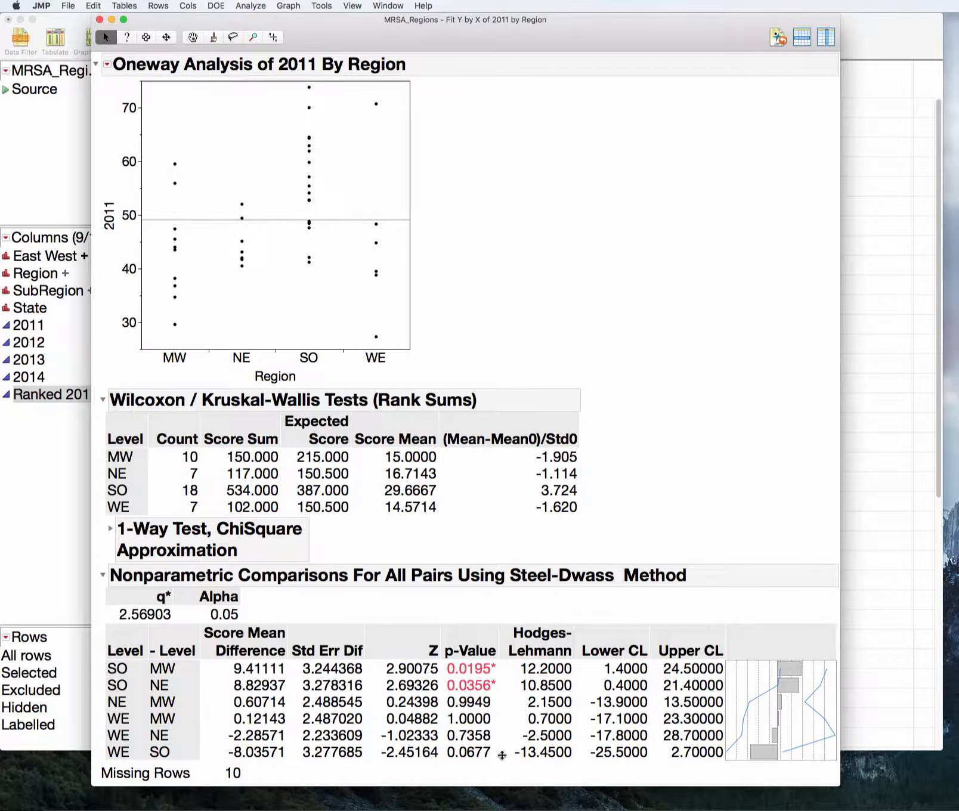
- Sort the Steel-Dwass comparison table by p-Value in descending order and examine its first p-value
{"action": "right_click", "coordinate": [465, 676]}
{"action": "left_click", "coordinate": [506, 706]}
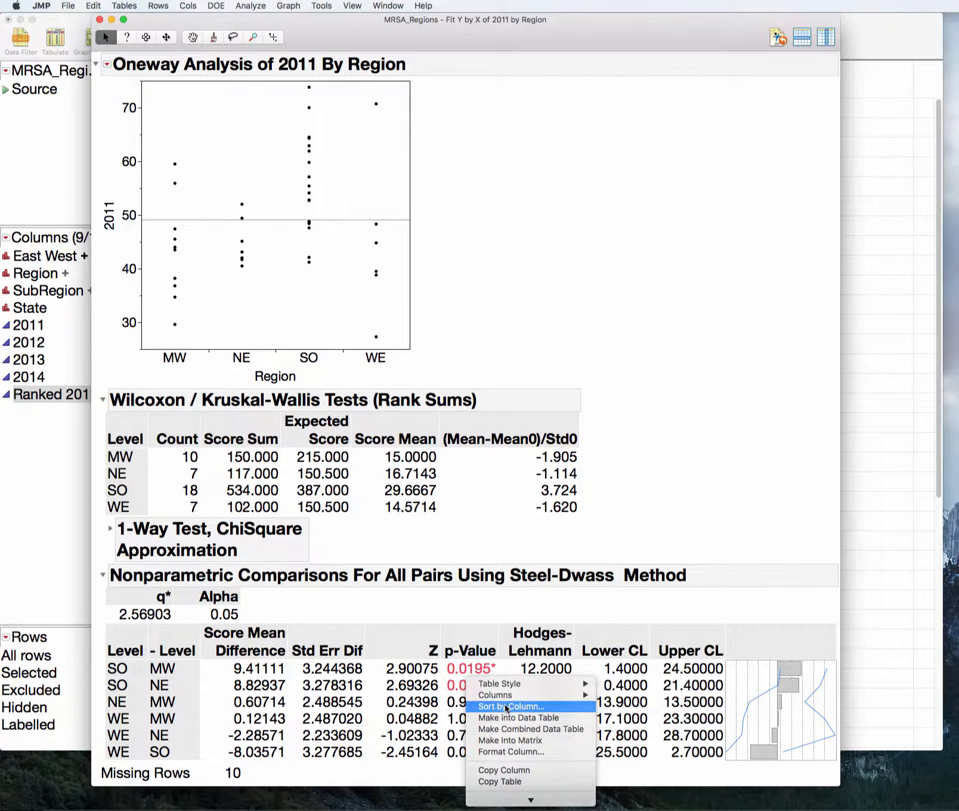
{"action": "left_click", "coordinate": [676, 306]}
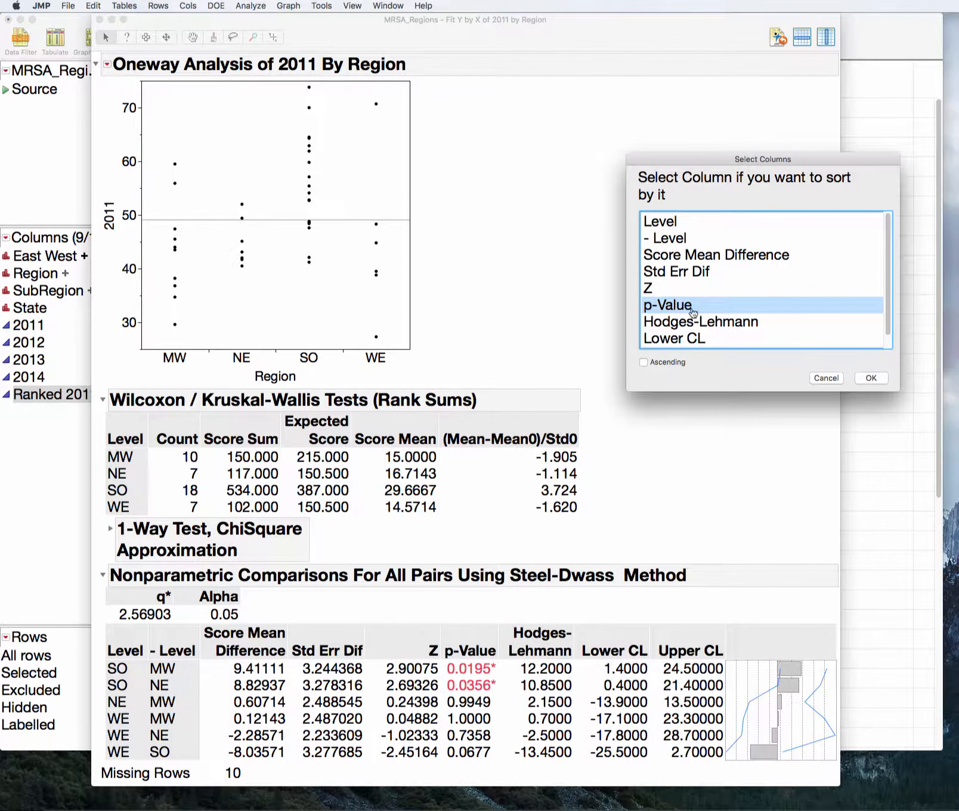
{"action": "left_click", "coordinate": [871, 378]}
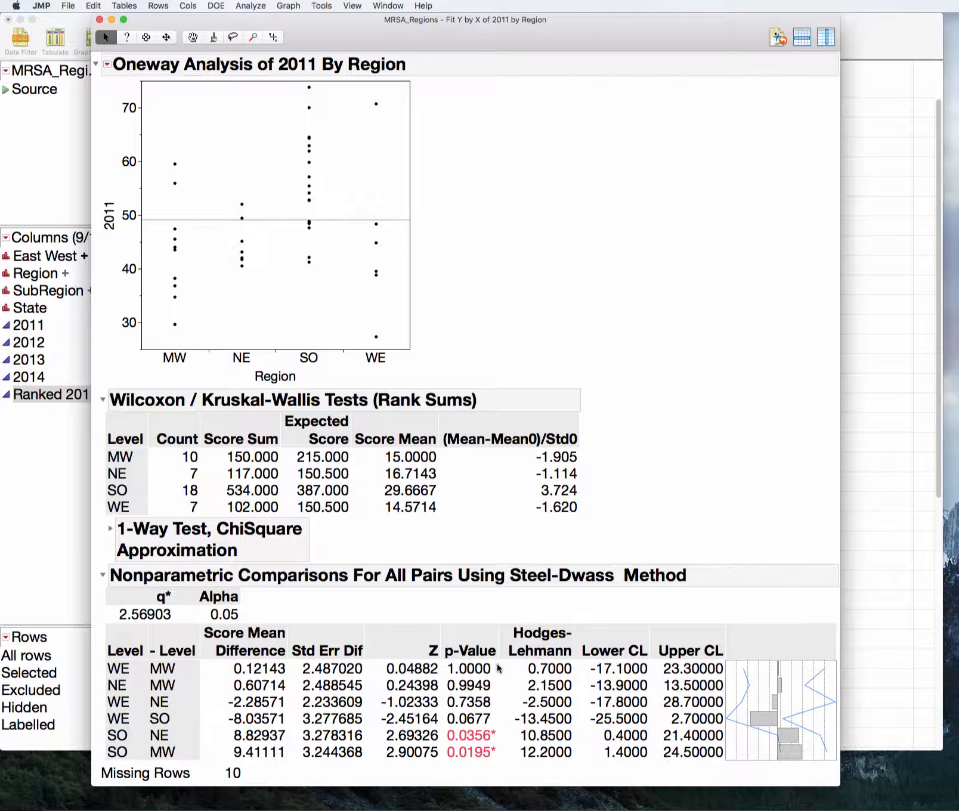
{"action": "mouse_move", "coordinate": [497, 663]}
{"action": "left_mouse_down"}
{"action": "mouse_move", "coordinate": [441, 665]}
{"action": "mouse_move", "coordinate": [503, 678]}
{"action": "mouse_move", "coordinate": [488, 660]}
{"action": "left_mouse_up"}
{"action": "mouse_move", "coordinate": [499, 662]}
{"action": "left_mouse_down"}
{"action": "mouse_move", "coordinate": [445, 676]}
{"action": "mouse_move", "coordinate": [480, 660]}
{"action": "left_mouse_up"}
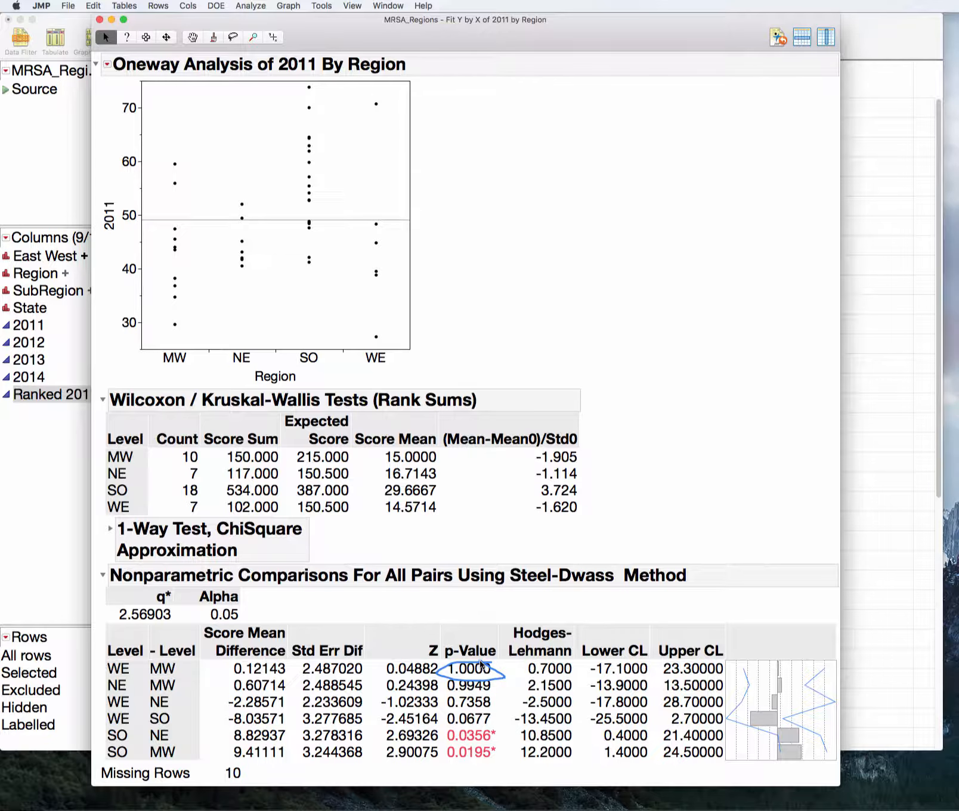